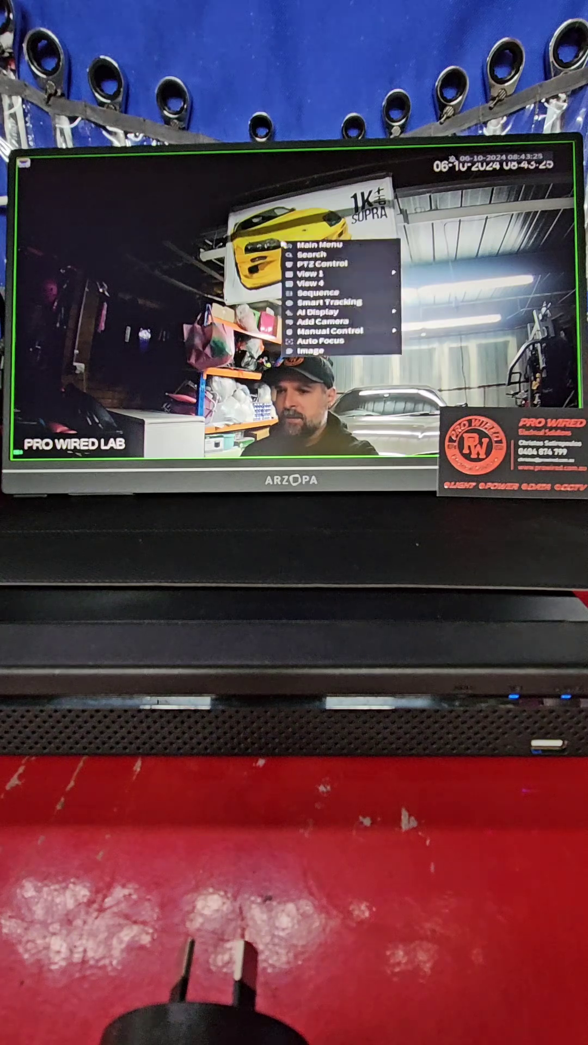
Go from live view through Main Menu to the SYSTEM Date&Time settings page.
left_click(318, 245)
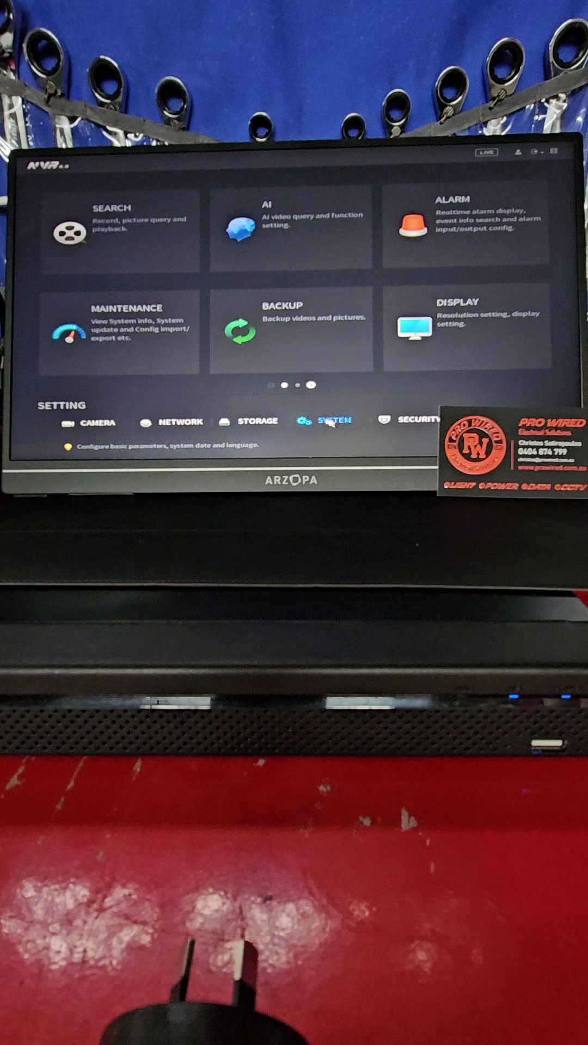
left_click(333, 423)
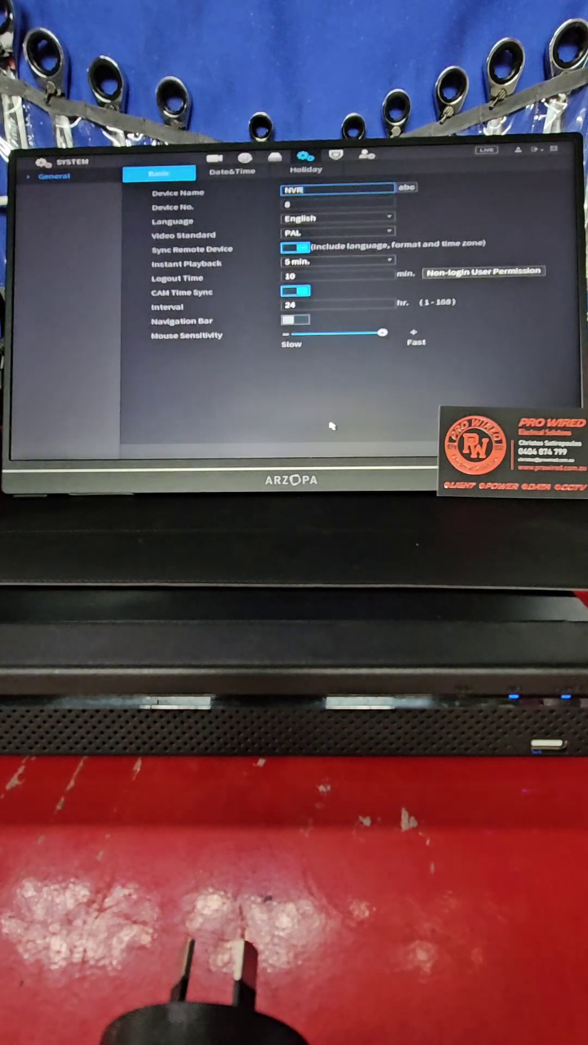
left_click(227, 173)
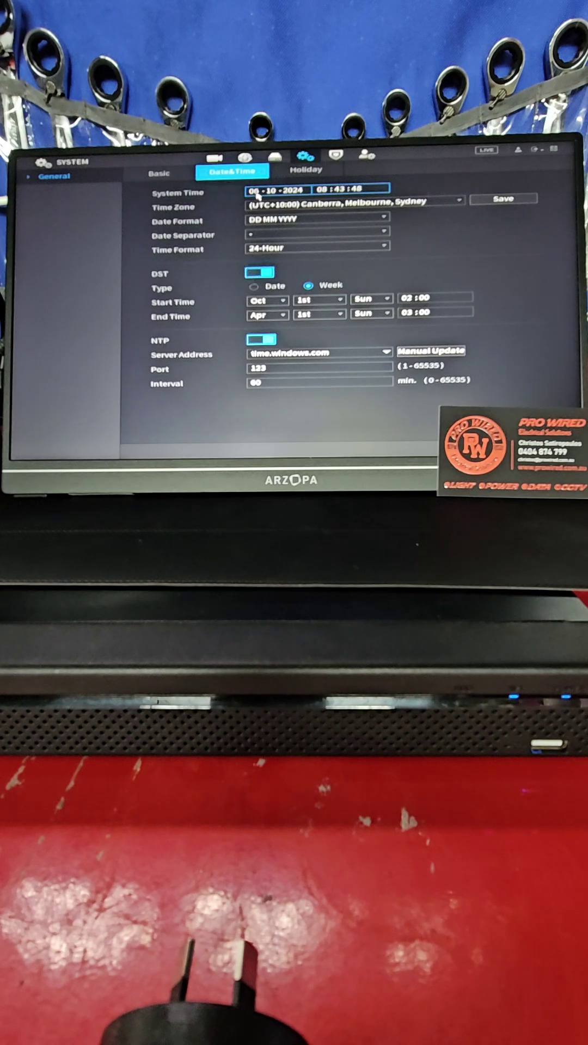
Change the system date to the 30th and the minutes to 30, then save.
left_click(257, 196)
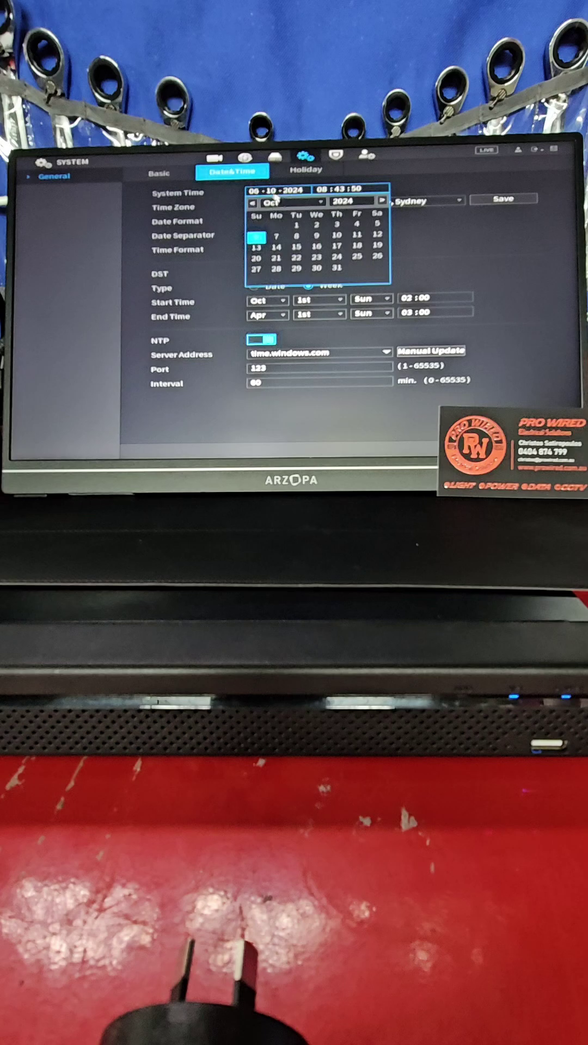
left_click(317, 268)
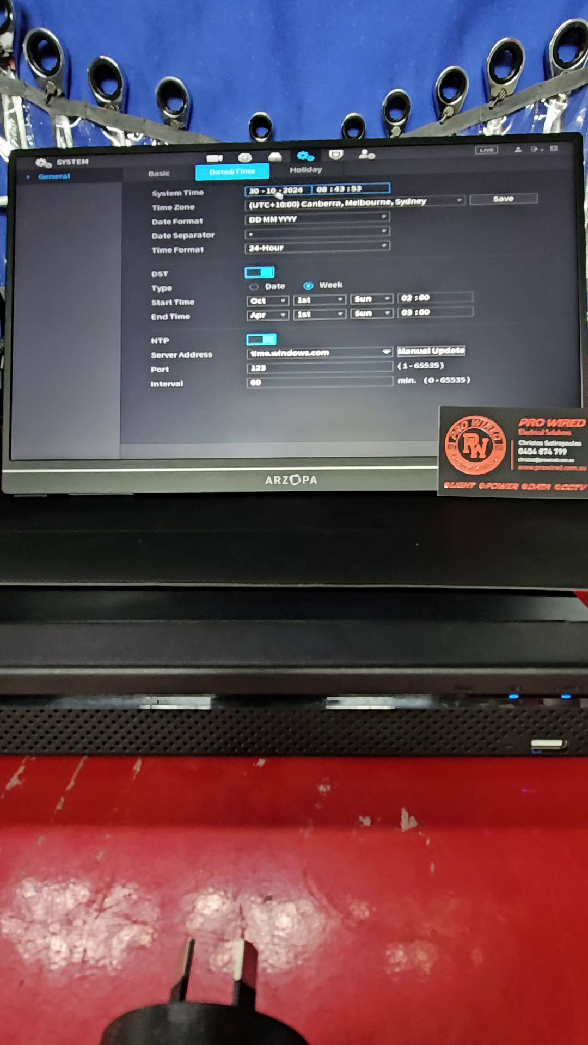
left_click(328, 190)
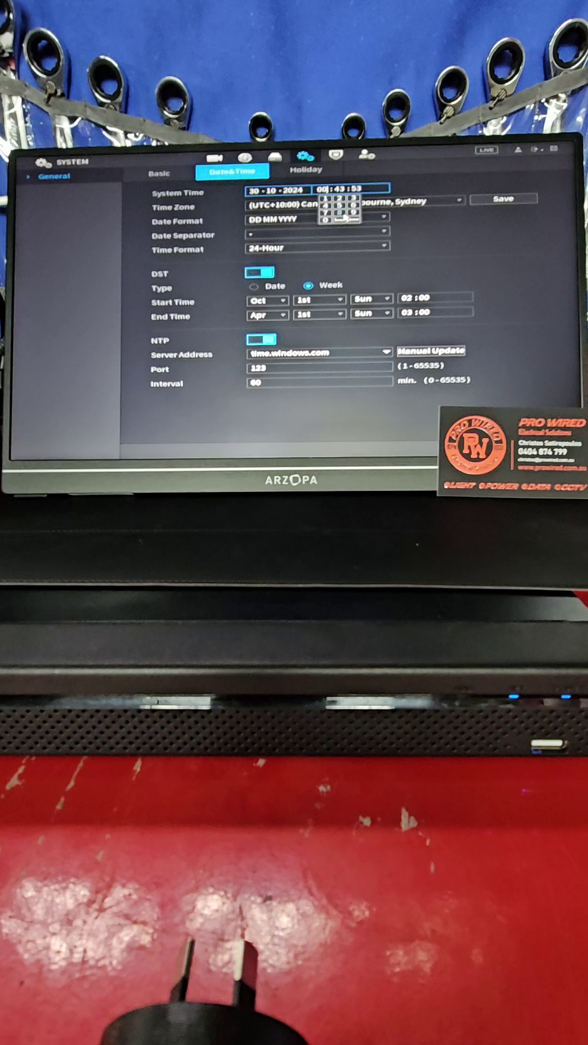
left_click(345, 189)
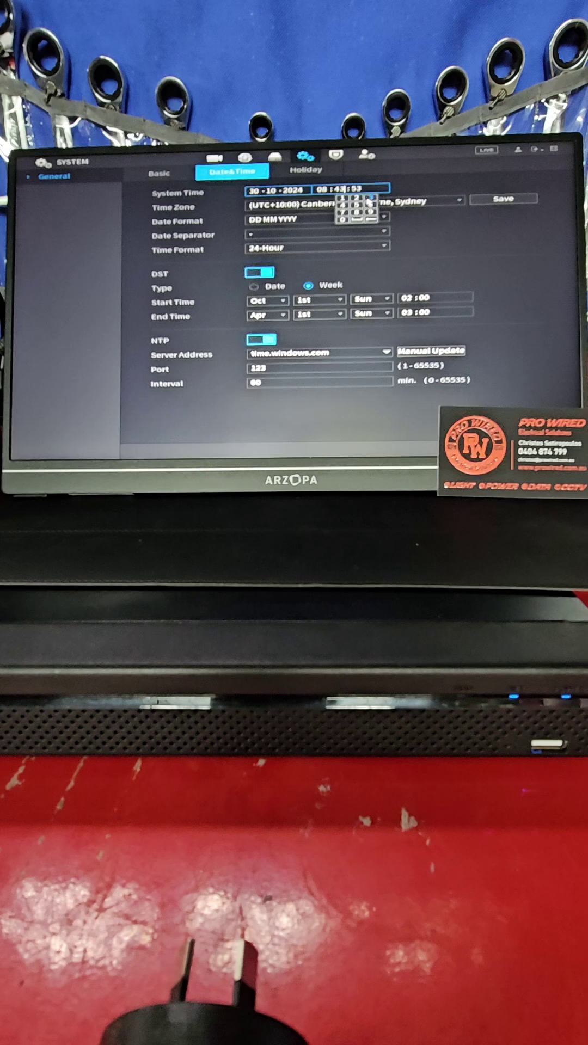
left_click(371, 200)
left_click(343, 220)
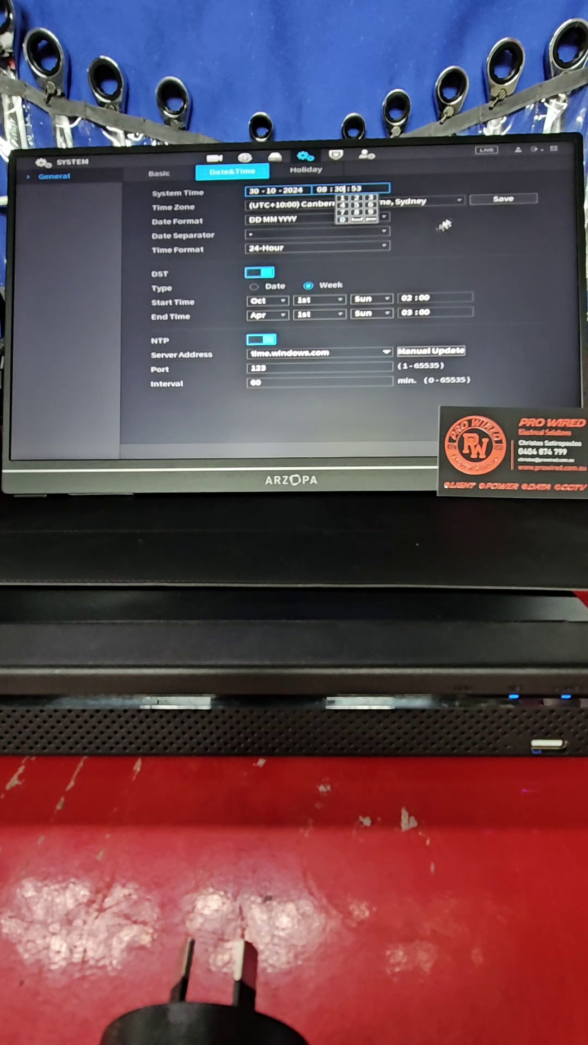
left_click(501, 199)
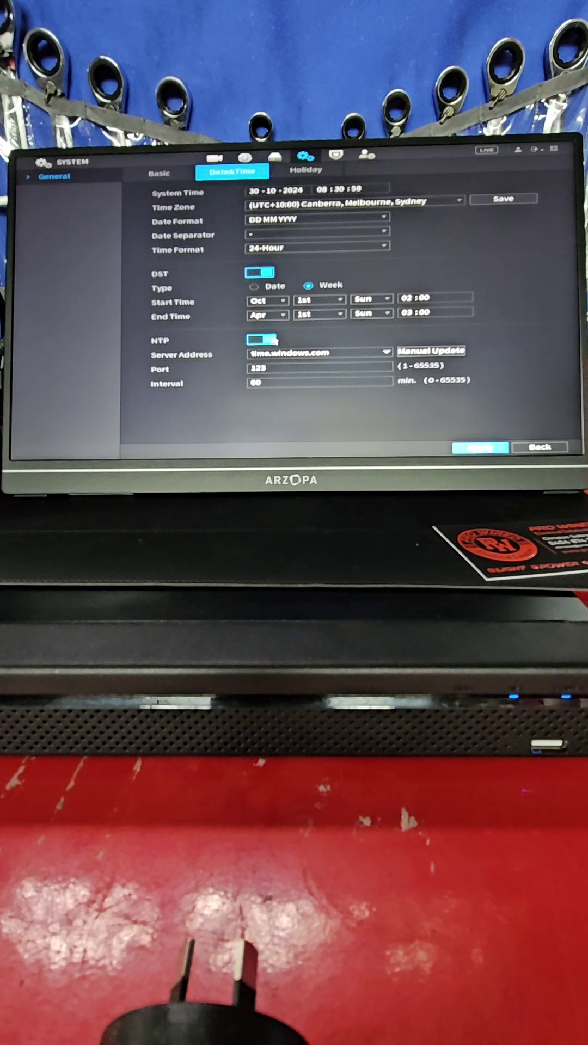
left_click(261, 339)
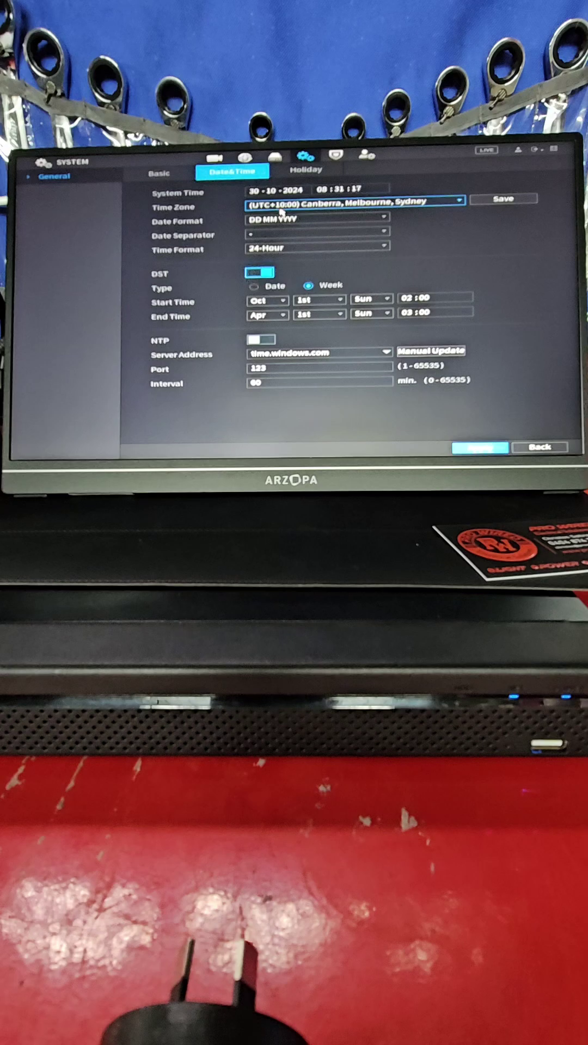
left_click(263, 343)
left_click(258, 350)
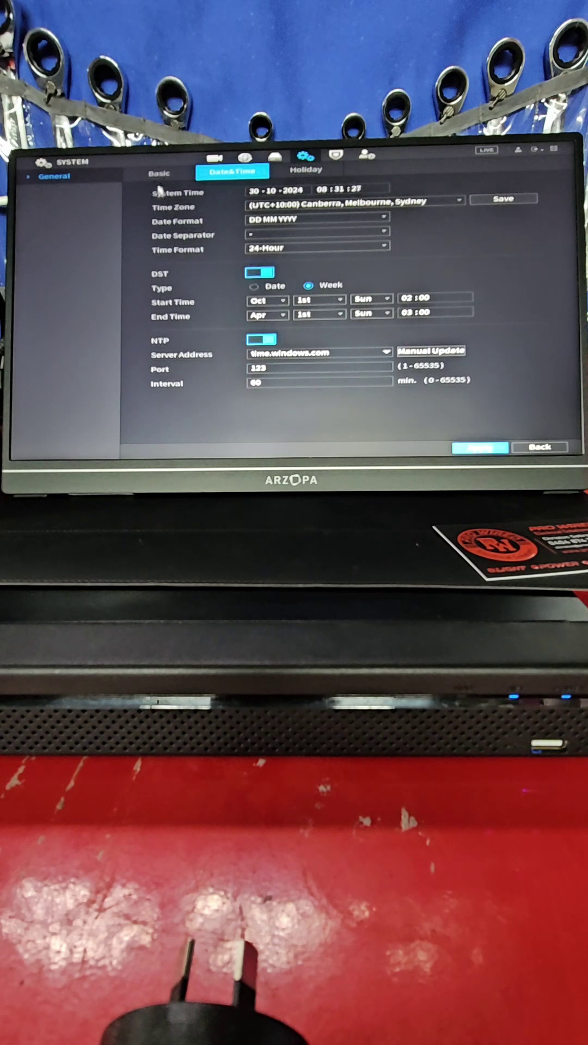
On the Basic settings page, leave Sync Remote Device and CAM Time Sync both enabled.
left_click(160, 175)
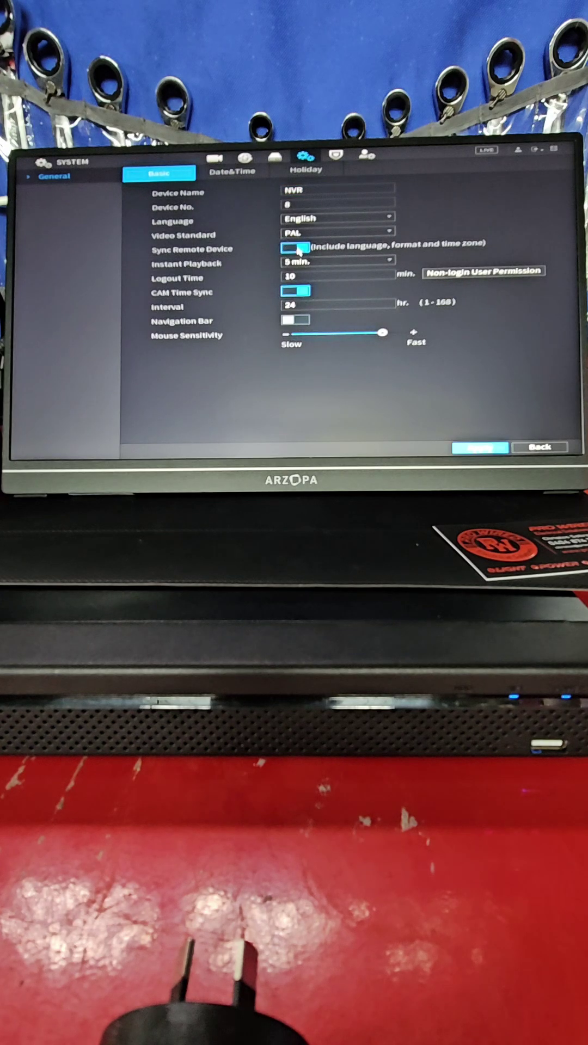
left_click(299, 250)
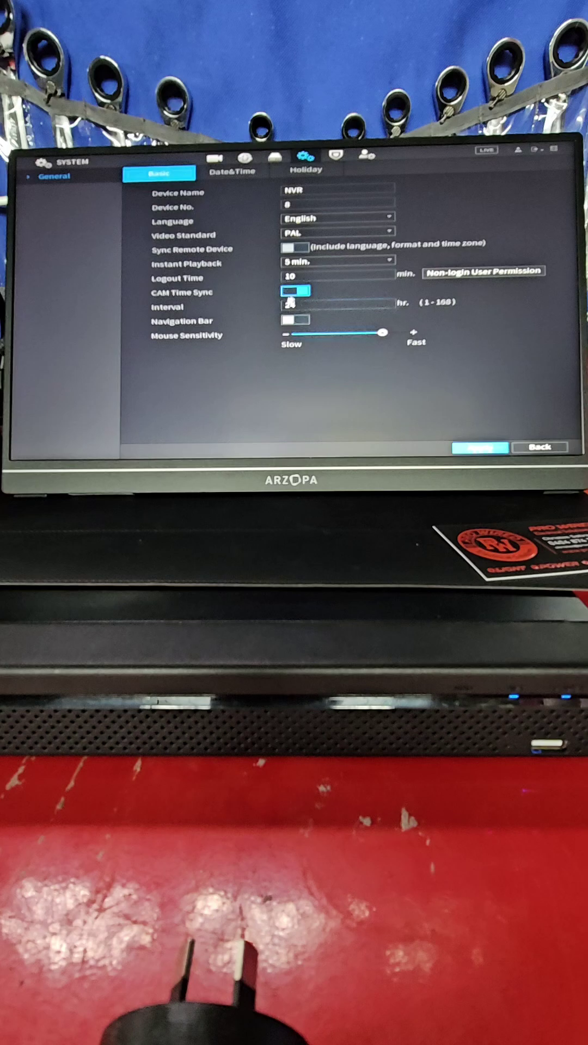
left_click(295, 292)
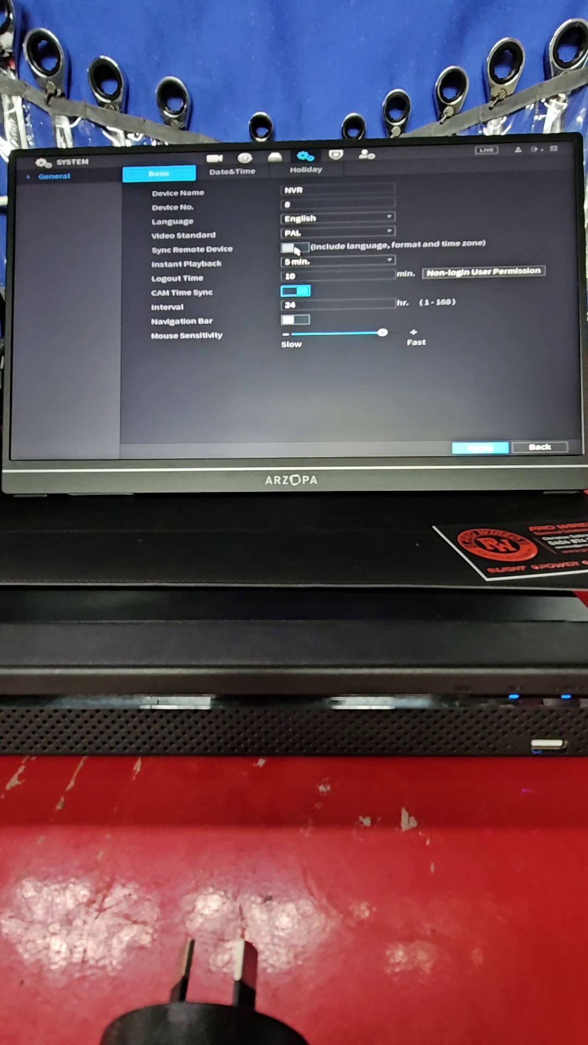
left_click(295, 247)
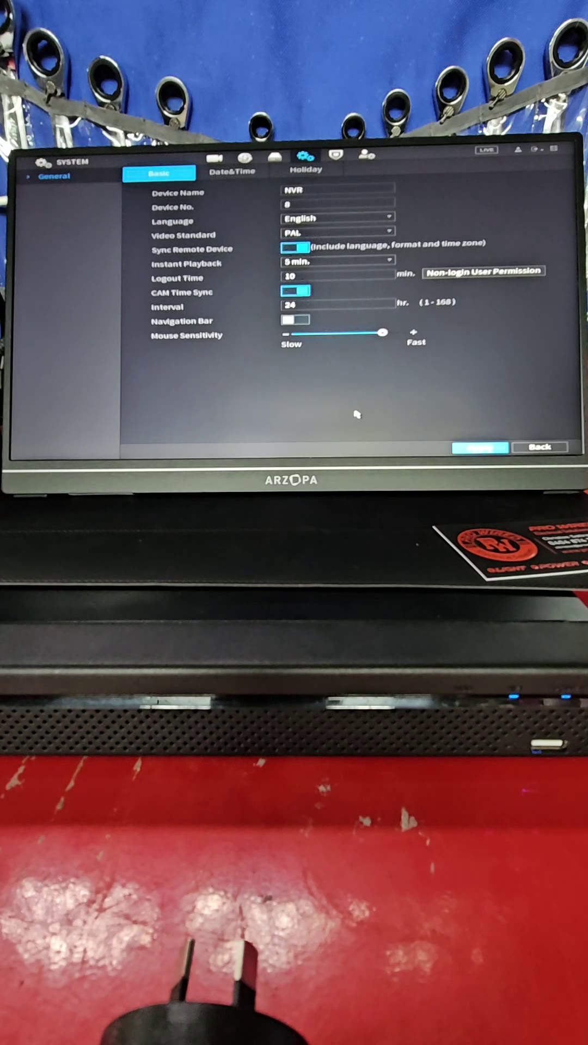
left_click(539, 446)
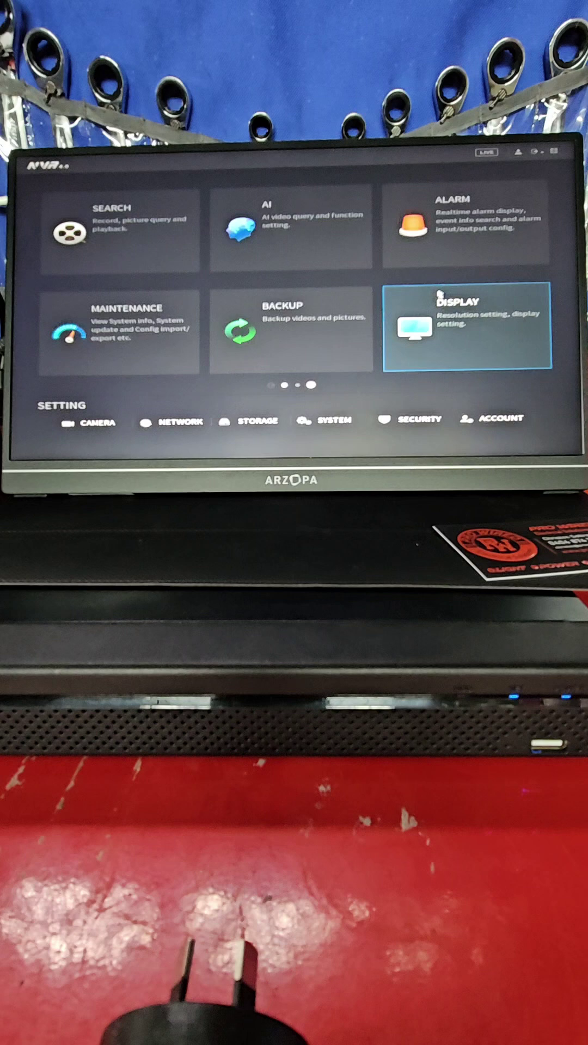
left_click(109, 230)
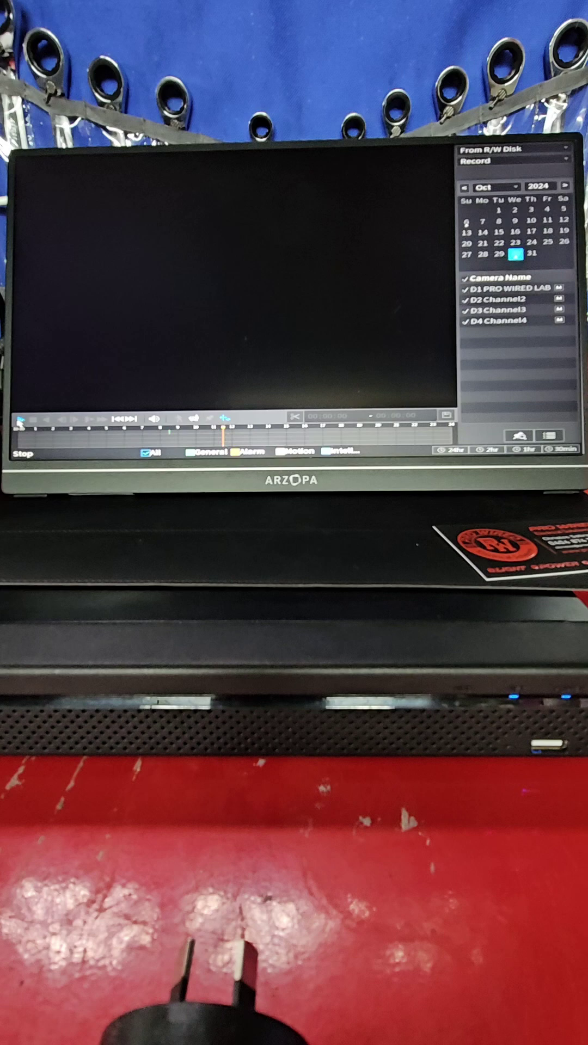
left_click(22, 420)
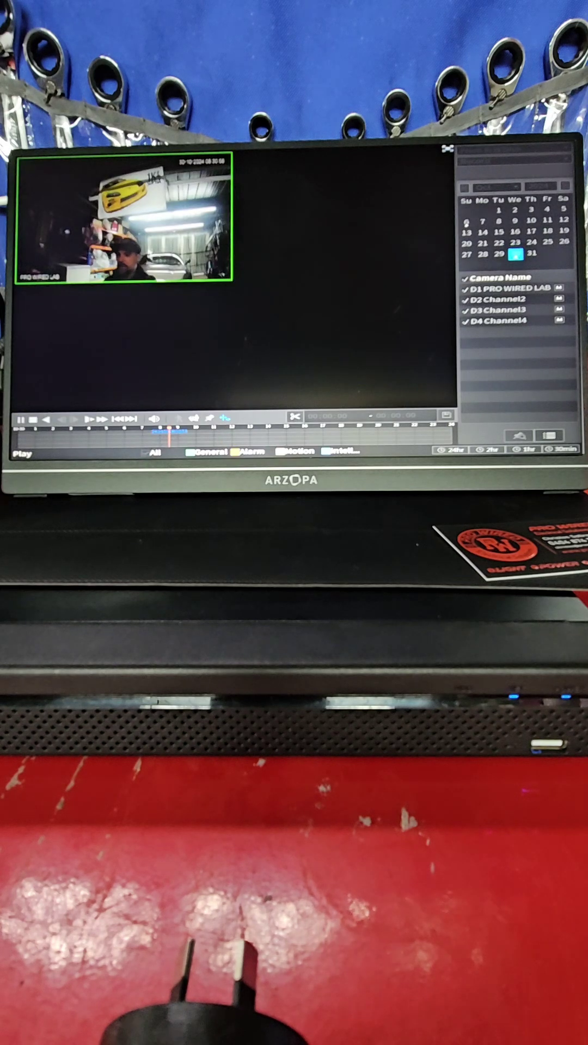
double_click(80, 281)
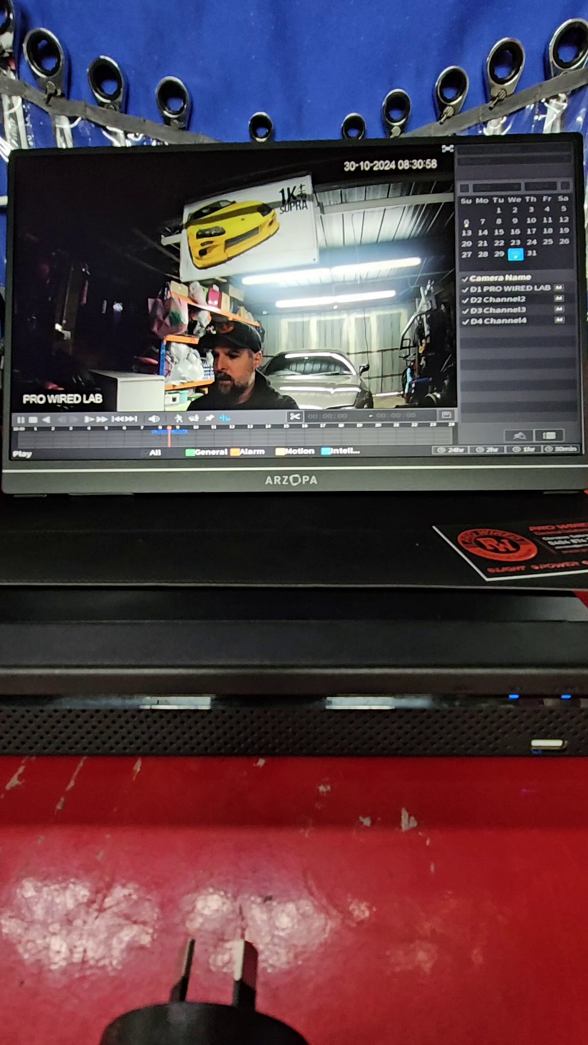